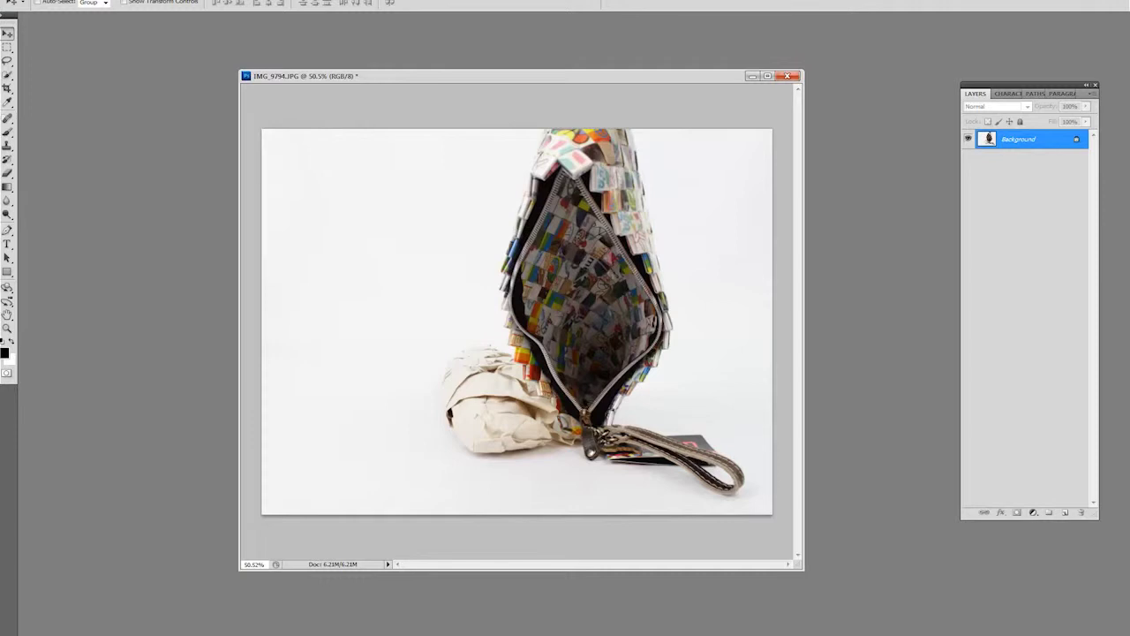
# - Move the toolbox beside the image window and activate the Dodge tool
pyautogui.hotkey('ctrl', '+')
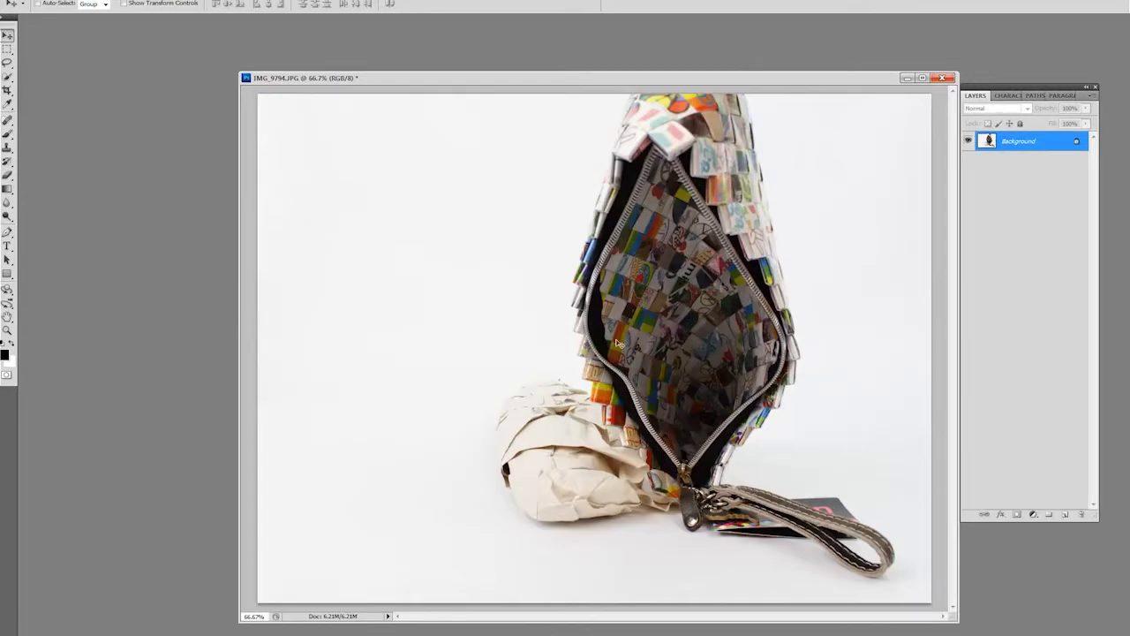
pyautogui.press('z')
pyautogui.hotkey('ctrl', '-')
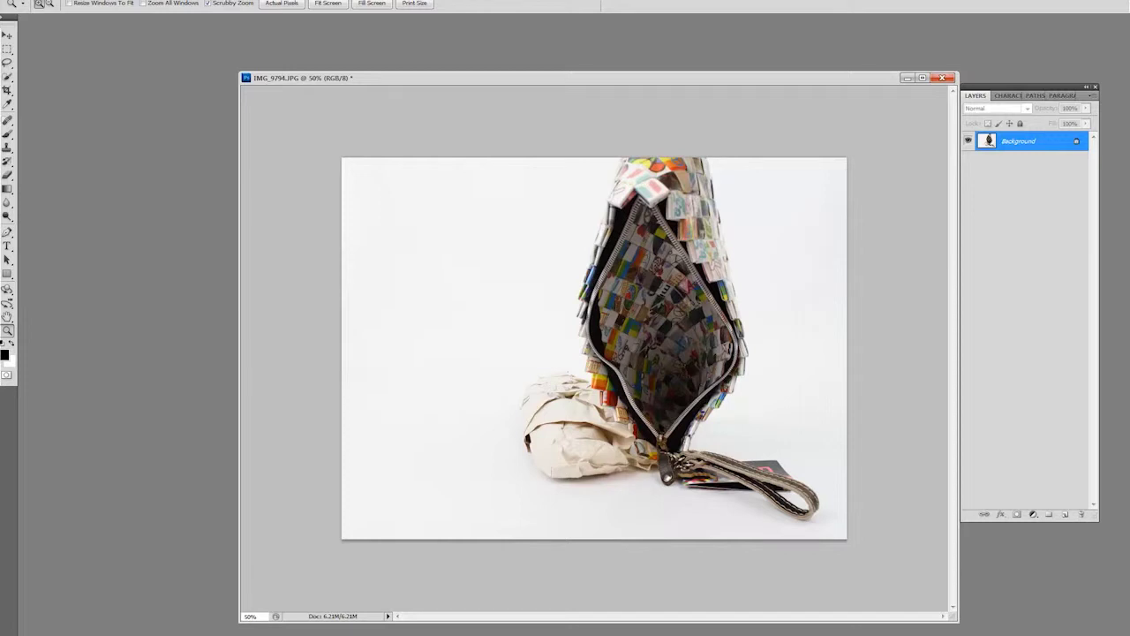
pyautogui.moveTo(9, 17)
pyautogui.mouseDown()
pyautogui.moveTo(315, 98)
pyautogui.moveTo(155, 63)
pyautogui.mouseUp()
pyautogui.click(154, 261)
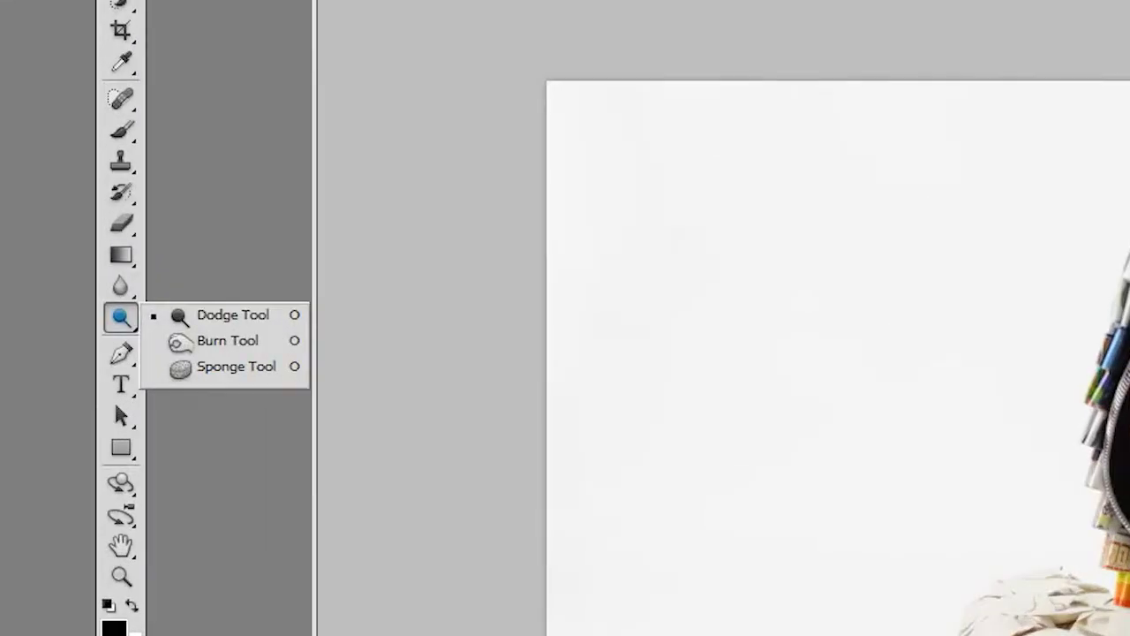
pyautogui.click(176, 340)
pyautogui.click(177, 368)
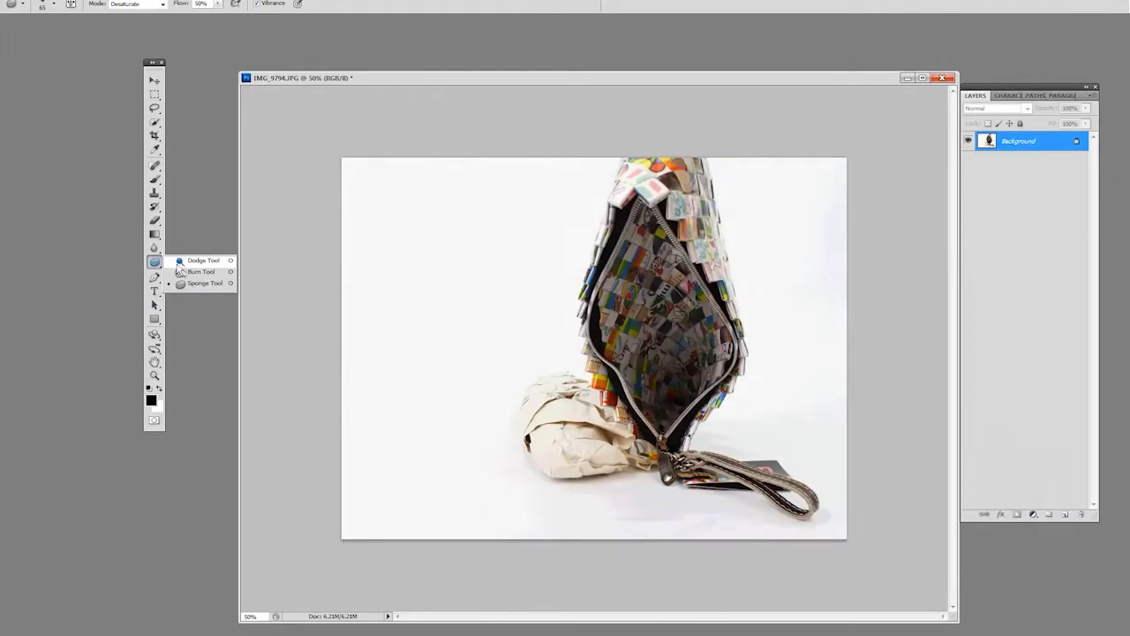
pyautogui.click(180, 271)
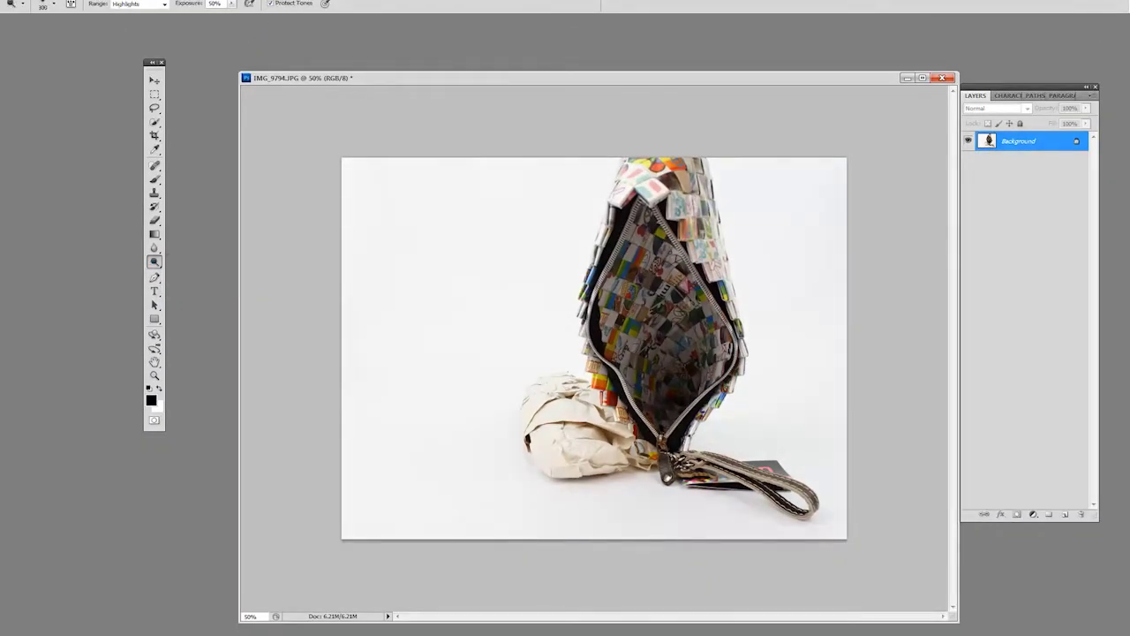
# - Set the Dodge tool's exposure to 33% with the range on Highlights
pyautogui.moveTo(231, 3); pyautogui.dragTo(222, 15)
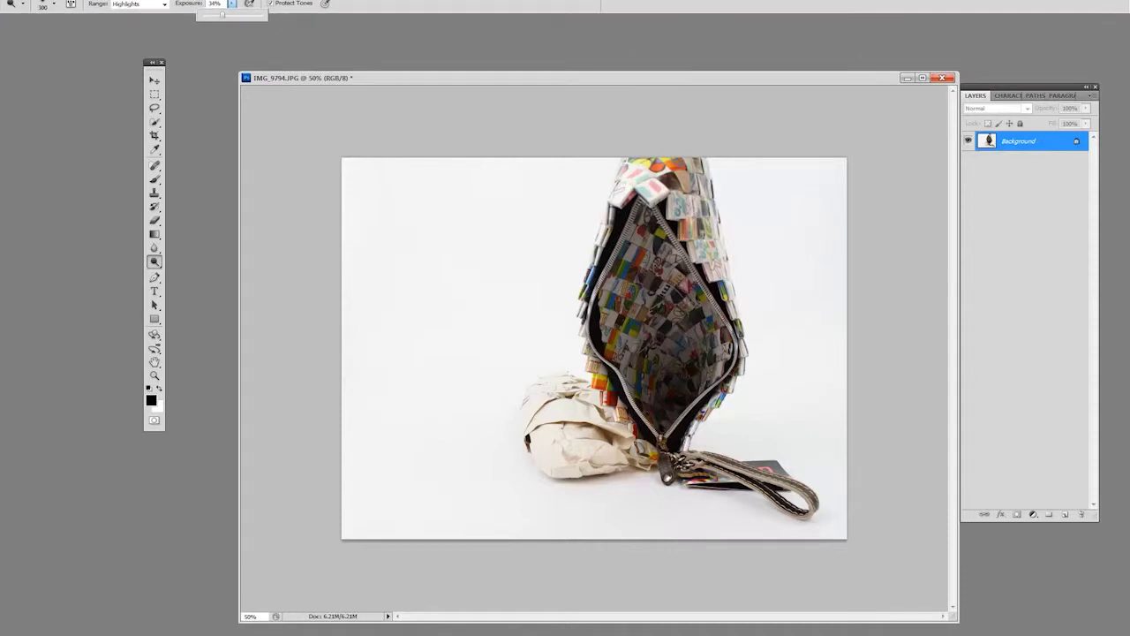
pyautogui.moveTo(223, 15); pyautogui.dragTo(221, 15)
pyautogui.click(139, 4)
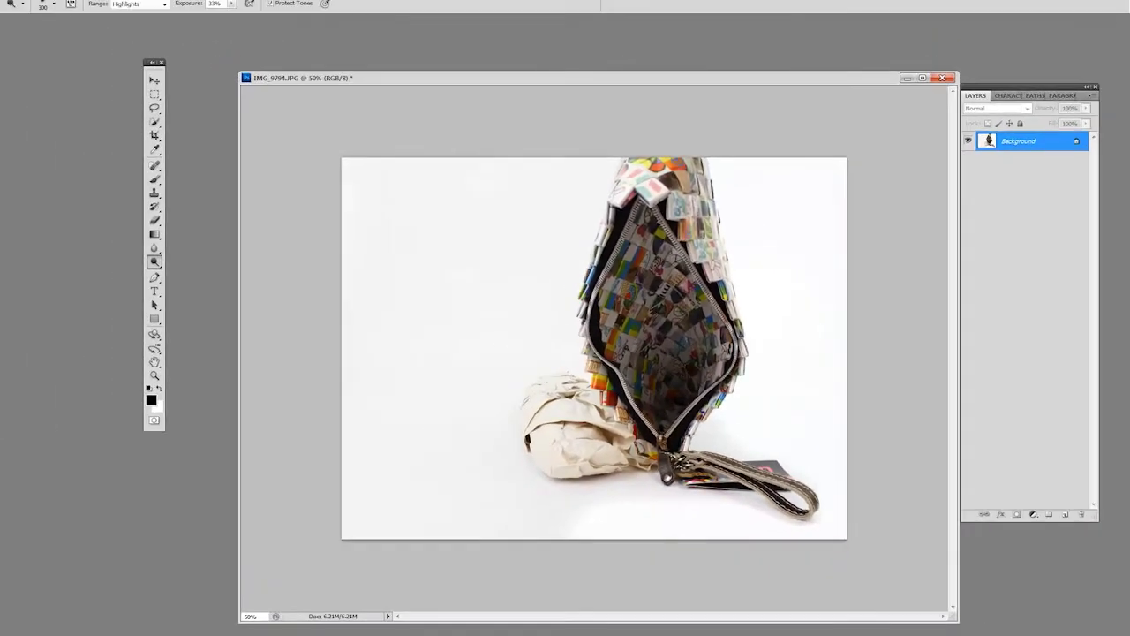
# - Dodge the highlights of the background beside the bag and around the paper bundle to whiten it
pyautogui.moveTo(596, 495)
pyautogui.mouseDown()
pyautogui.moveTo(450, 508)
pyautogui.moveTo(397, 497)
pyautogui.moveTo(444, 469)
pyautogui.moveTo(449, 256)
pyautogui.moveTo(415, 168)
pyautogui.moveTo(367, 212)
pyautogui.moveTo(375, 468)
pyautogui.moveTo(389, 433)
pyautogui.mouseUp()
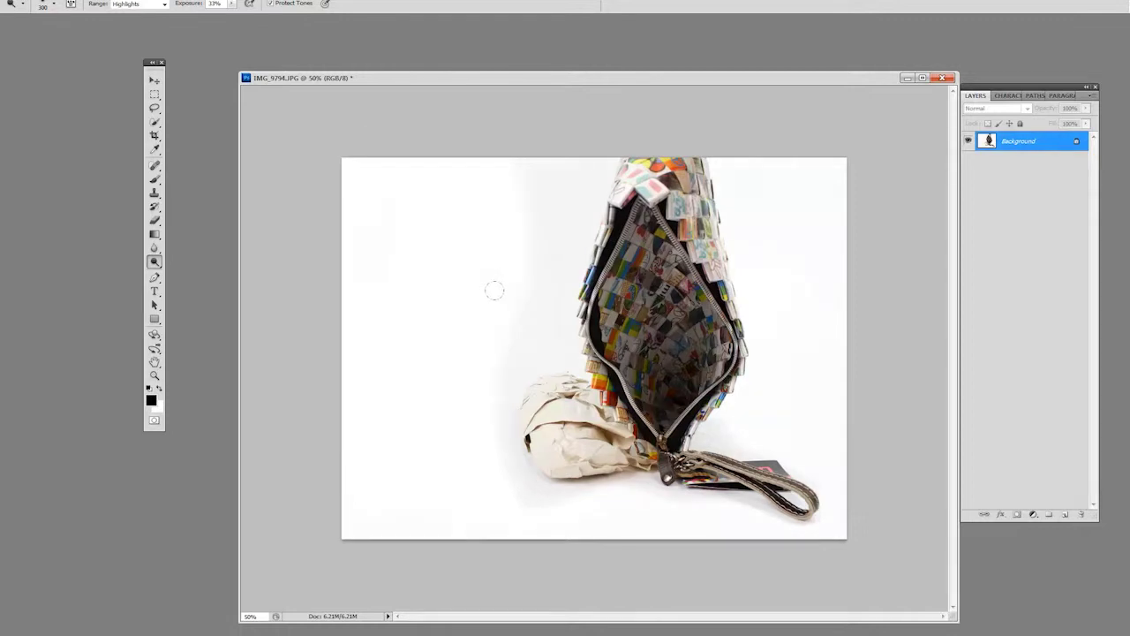
pyautogui.moveTo(543, 357); pyautogui.dragTo(499, 239)
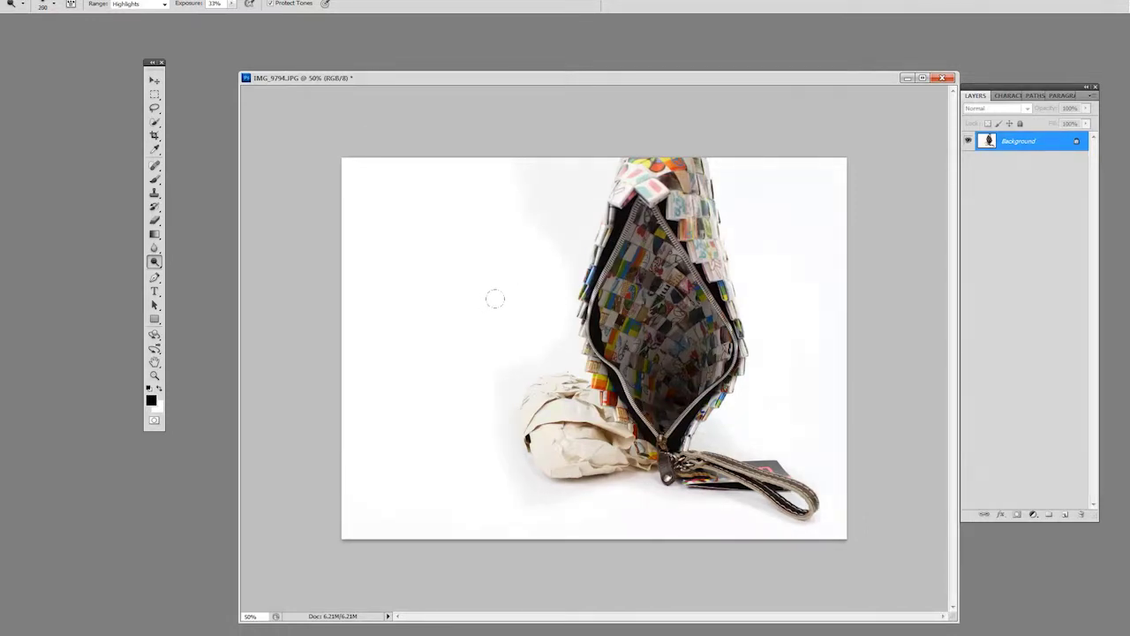
pyautogui.moveTo(495, 298)
pyautogui.mouseDown()
pyautogui.moveTo(551, 203)
pyautogui.moveTo(540, 214)
pyautogui.moveTo(551, 181)
pyautogui.mouseUp()
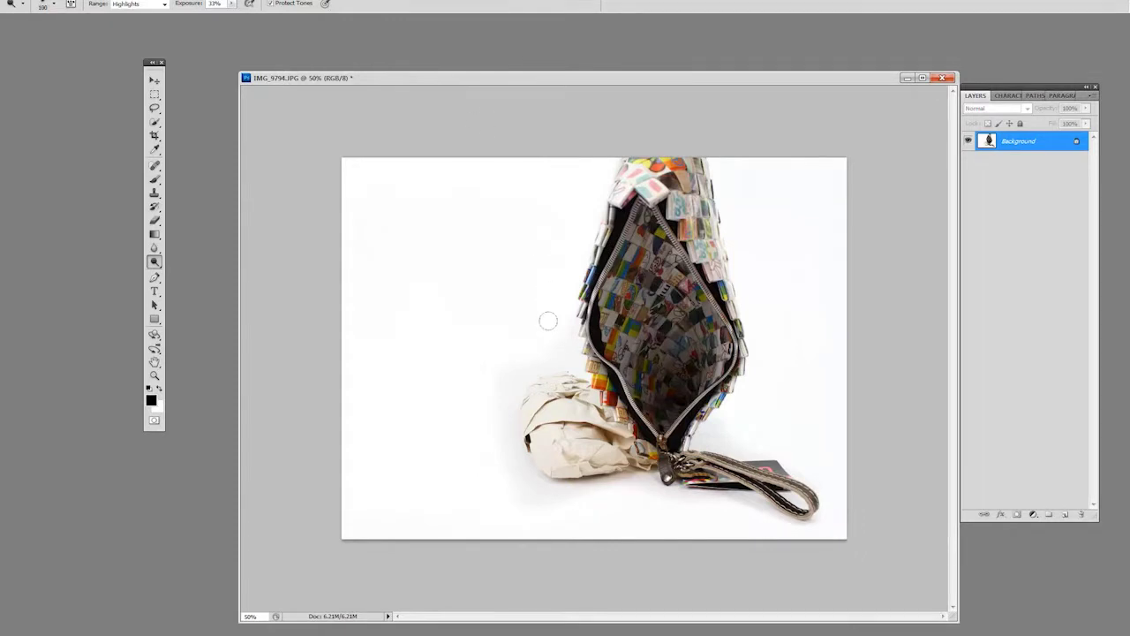
pyautogui.moveTo(548, 320)
pyautogui.mouseDown()
pyautogui.moveTo(566, 359)
pyautogui.moveTo(512, 365)
pyautogui.moveTo(497, 396)
pyautogui.mouseUp()
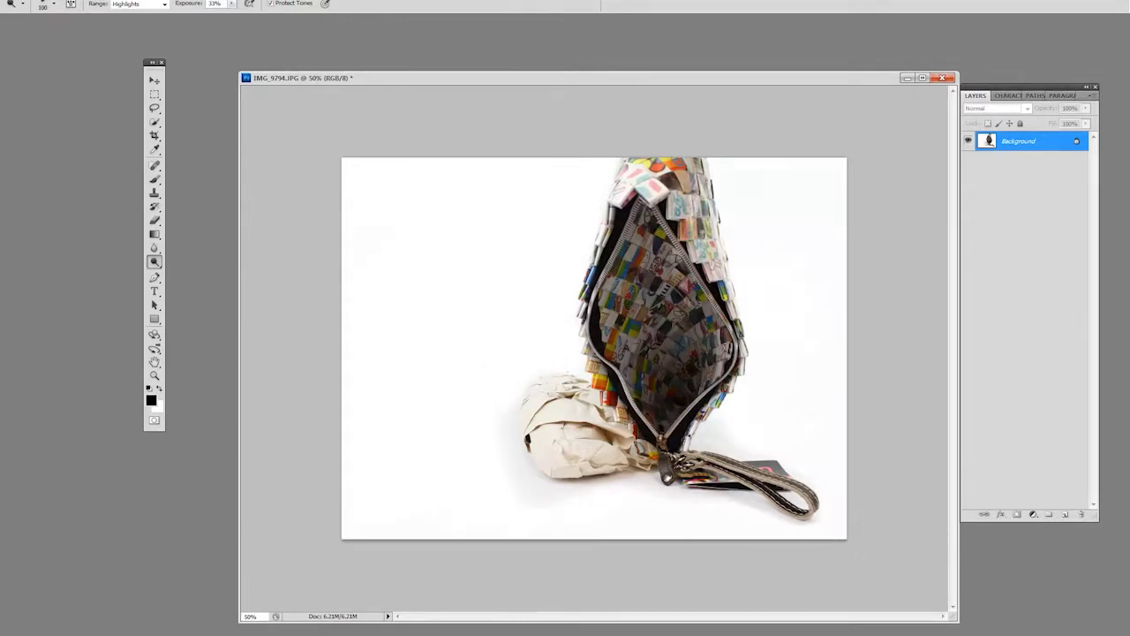
# - Enlarge the brush to 150 and dodge the background highlights beneath the bag and strap
pyautogui.press(']')
pyautogui.press(']')
pyautogui.scroll(1, 494, 280)
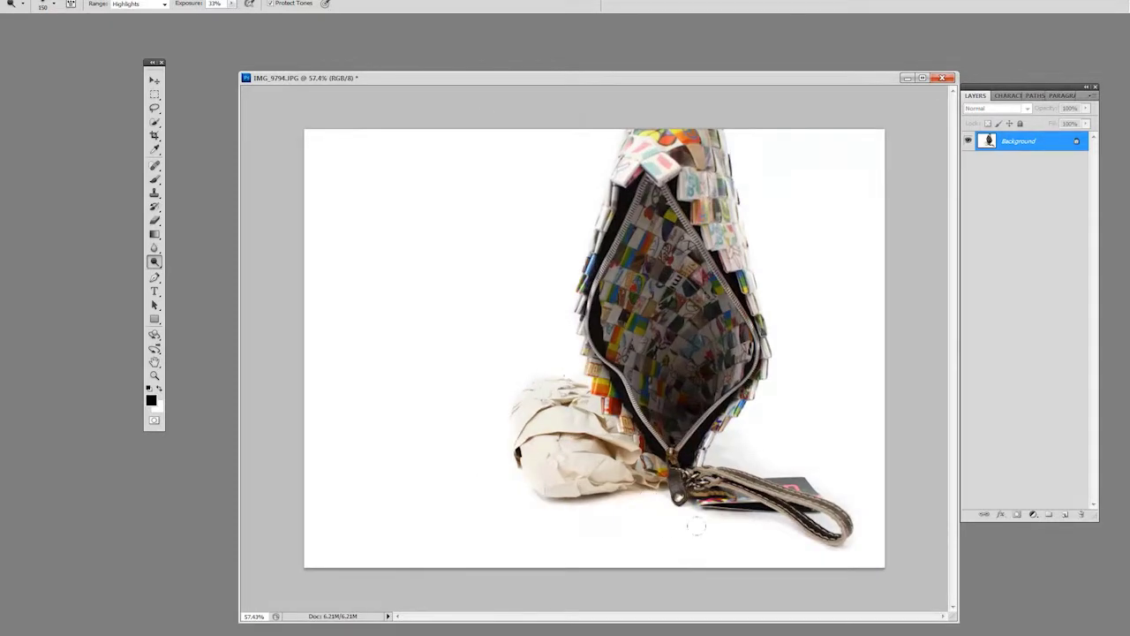
pyautogui.moveTo(695, 524); pyautogui.dragTo(713, 526)
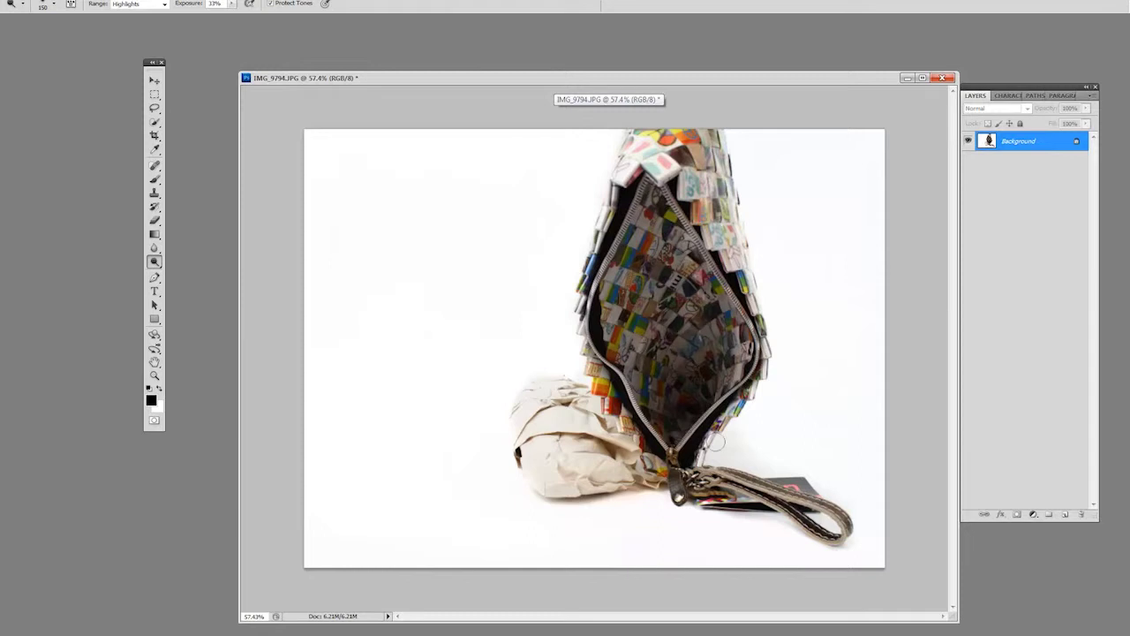
# - Set the dodge range to Shadows and brighten the bag's dark interior, including the lower edge along the zipper
pyautogui.click(141, 3)
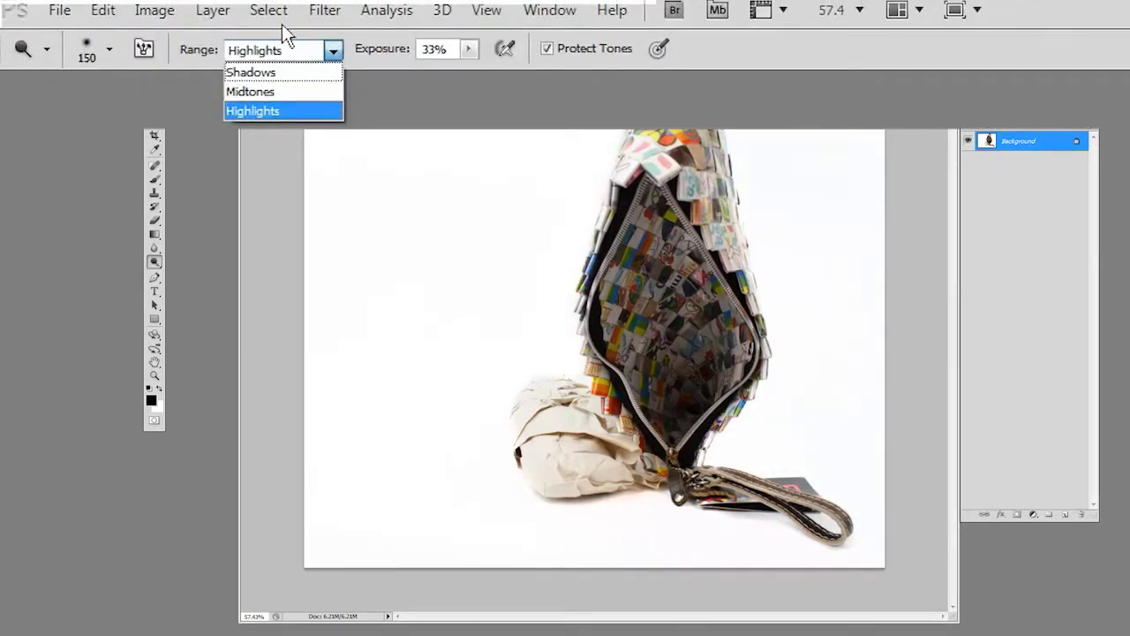
pyautogui.click(313, 72)
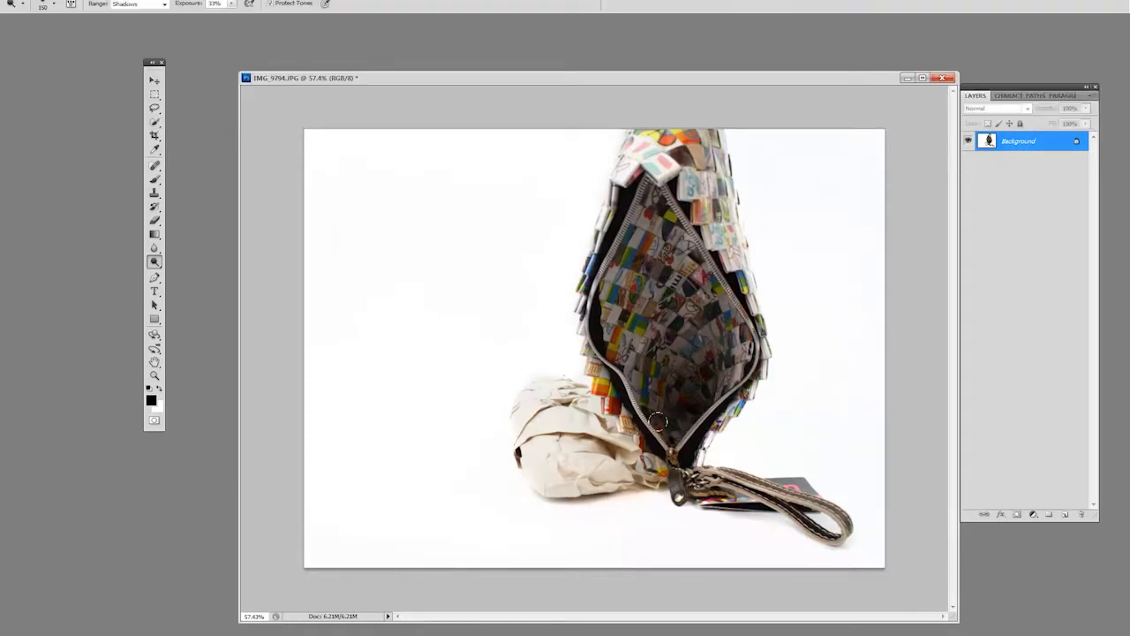
pyautogui.moveTo(658, 421)
pyautogui.mouseDown()
pyautogui.moveTo(660, 363)
pyautogui.moveTo(673, 406)
pyautogui.moveTo(656, 354)
pyautogui.moveTo(660, 418)
pyautogui.moveTo(653, 279)
pyautogui.mouseUp()
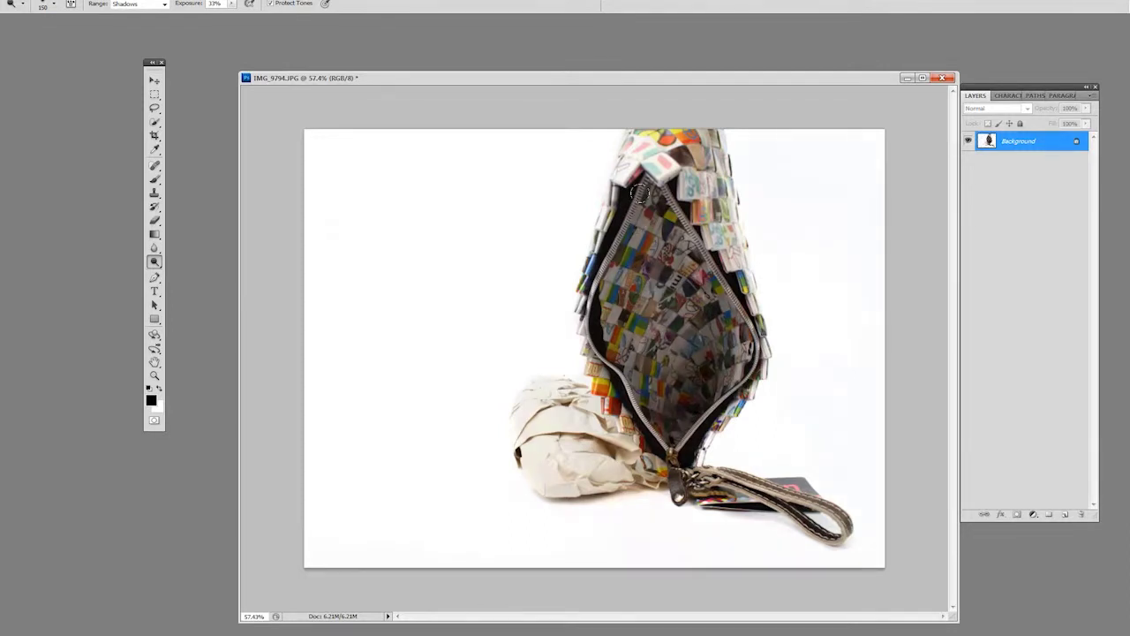
pyautogui.moveTo(640, 194)
pyautogui.mouseDown()
pyautogui.moveTo(605, 296)
pyautogui.moveTo(624, 355)
pyautogui.moveTo(671, 422)
pyautogui.moveTo(658, 265)
pyautogui.moveTo(696, 341)
pyautogui.moveTo(684, 309)
pyautogui.moveTo(644, 387)
pyautogui.moveTo(656, 406)
pyautogui.moveTo(649, 378)
pyautogui.moveTo(652, 414)
pyautogui.moveTo(690, 360)
pyautogui.moveTo(689, 265)
pyautogui.moveTo(635, 256)
pyautogui.moveTo(627, 335)
pyautogui.moveTo(703, 311)
pyautogui.mouseUp()
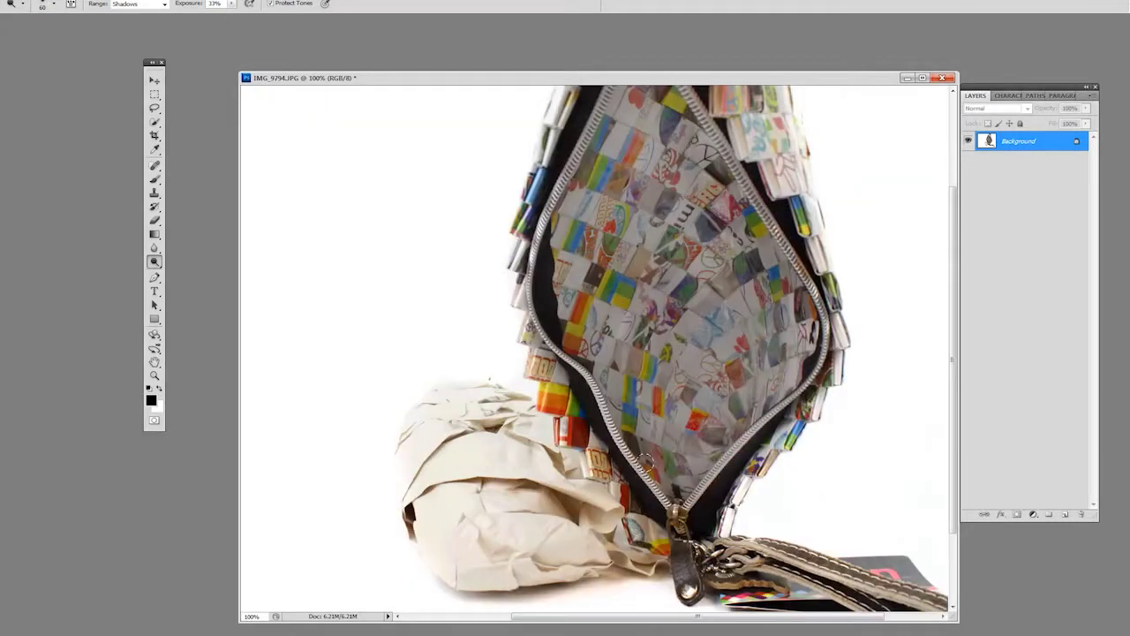
pyautogui.moveTo(627, 406)
pyautogui.mouseDown()
pyautogui.moveTo(643, 459)
pyautogui.moveTo(669, 486)
pyautogui.mouseUp()
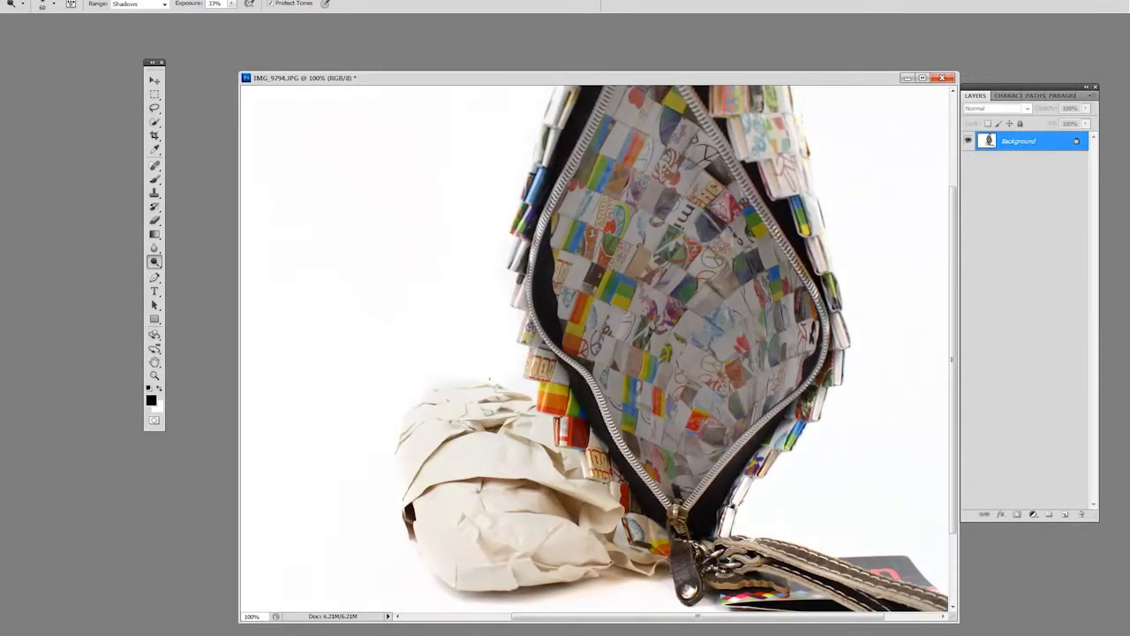
pyautogui.moveTo(747, 200); pyautogui.dragTo(741, 296)
# - Enlarge the brush to 125 and dodge the shadows in the upper part of the bag's interior
pyautogui.press(']')
pyautogui.press(']')
pyautogui.press(']')
pyautogui.press(']')
pyautogui.press(']')
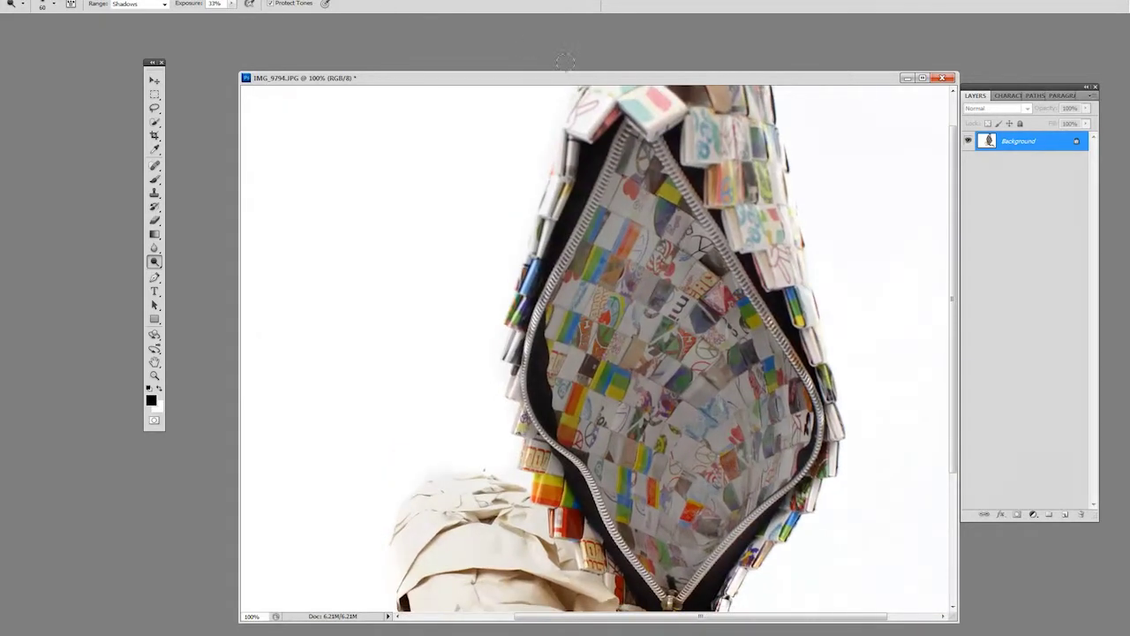
pyautogui.moveTo(674, 150)
pyautogui.mouseDown()
pyautogui.moveTo(565, 291)
pyautogui.moveTo(570, 399)
pyautogui.moveTo(600, 216)
pyautogui.moveTo(673, 277)
pyautogui.moveTo(766, 402)
pyautogui.moveTo(761, 445)
pyautogui.moveTo(584, 208)
pyautogui.mouseUp()
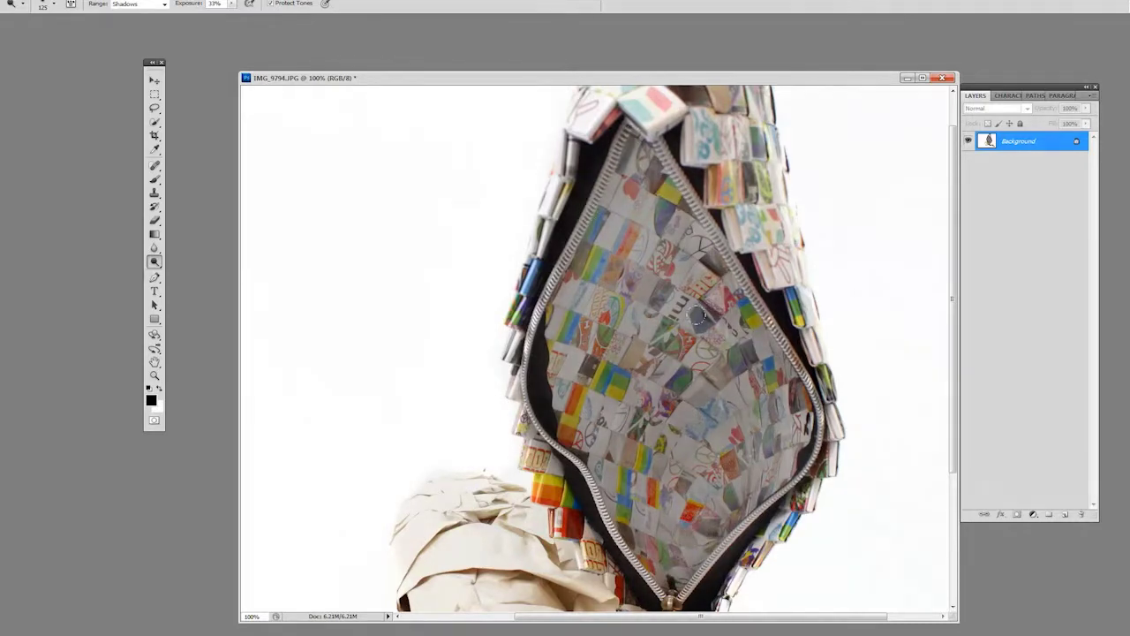
# - Set the dodge range to Highlights and brighten the light patches of the bag's interior lining
pyautogui.scroll(-4, 697, 316)
pyautogui.scroll(3, 676, 322)
pyautogui.scroll(-3, 694, 330)
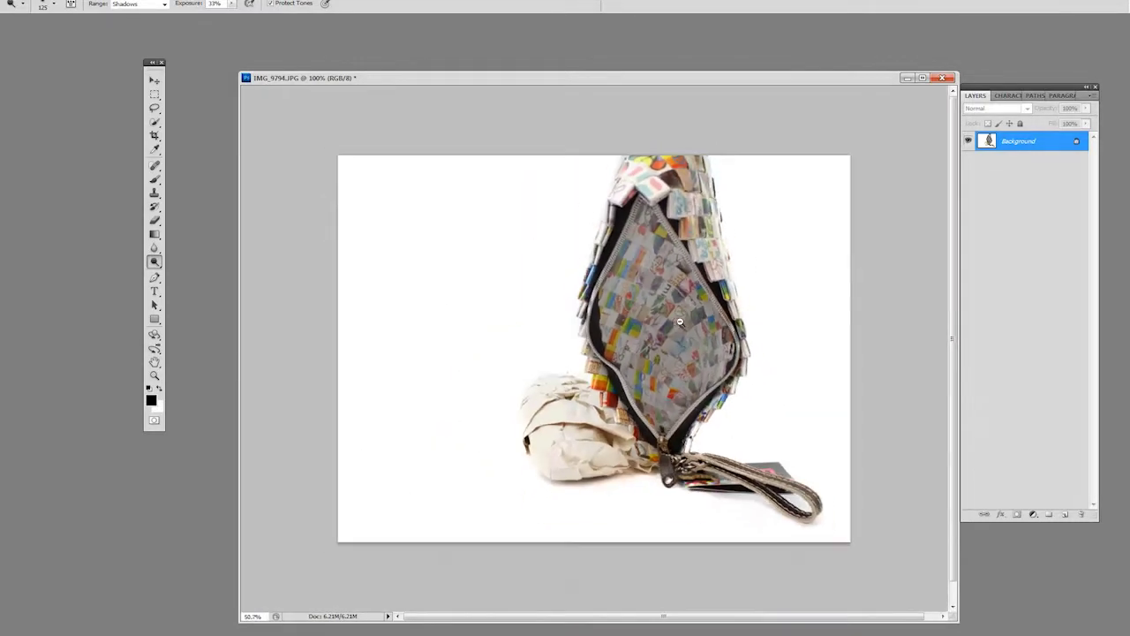
pyautogui.click(164, 4)
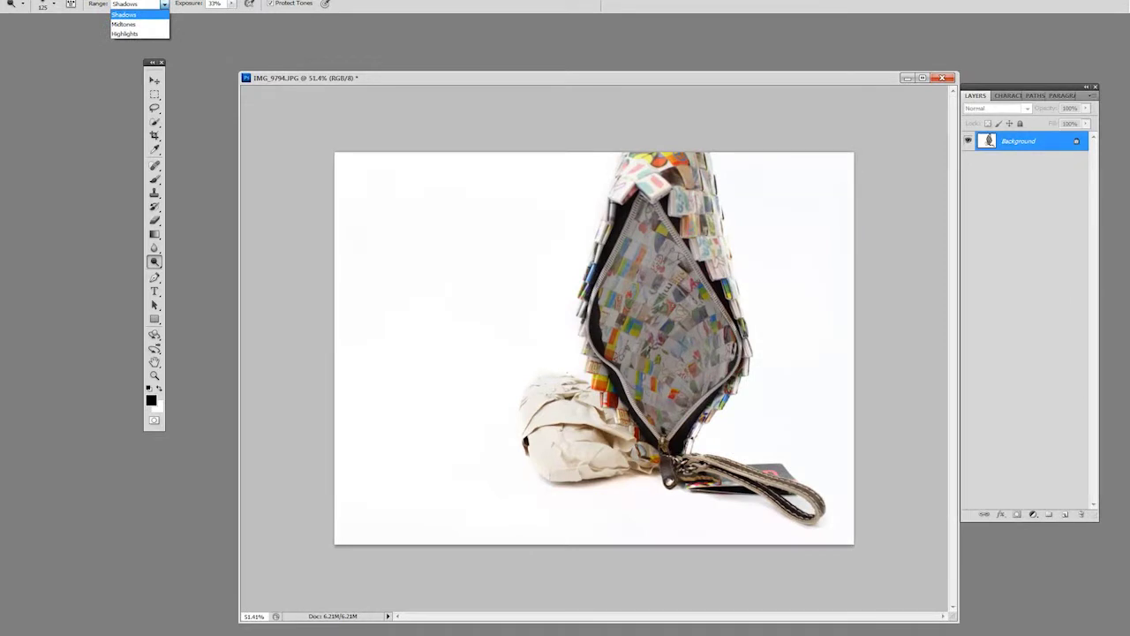
pyautogui.click(146, 34)
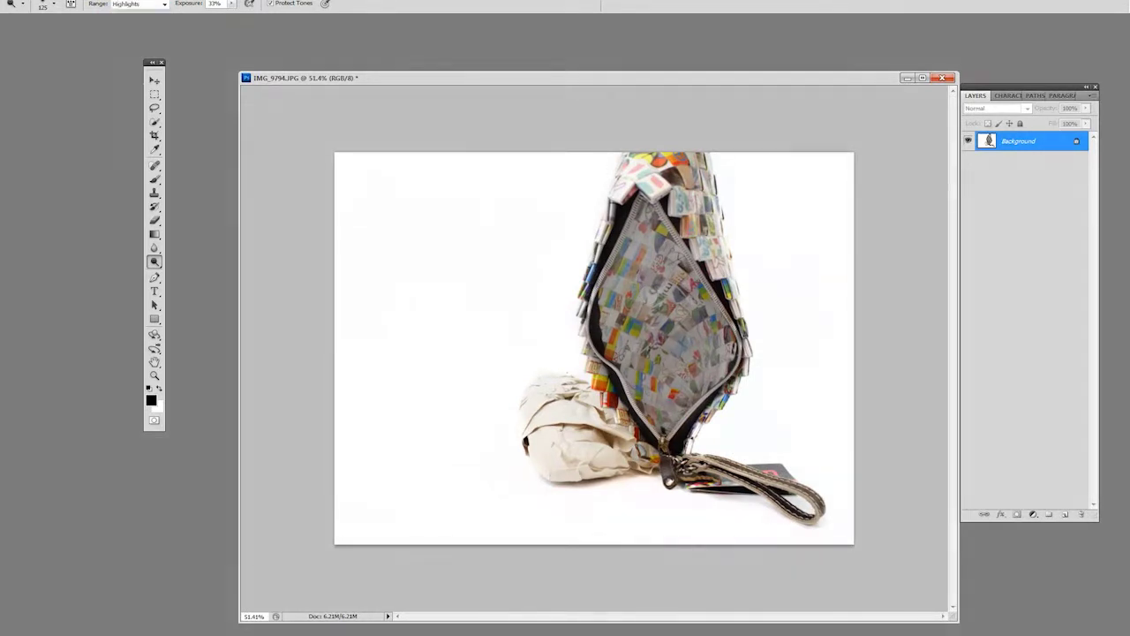
pyautogui.moveTo(657, 324); pyautogui.dragTo(655, 242)
pyautogui.scroll(6, 615, 314)
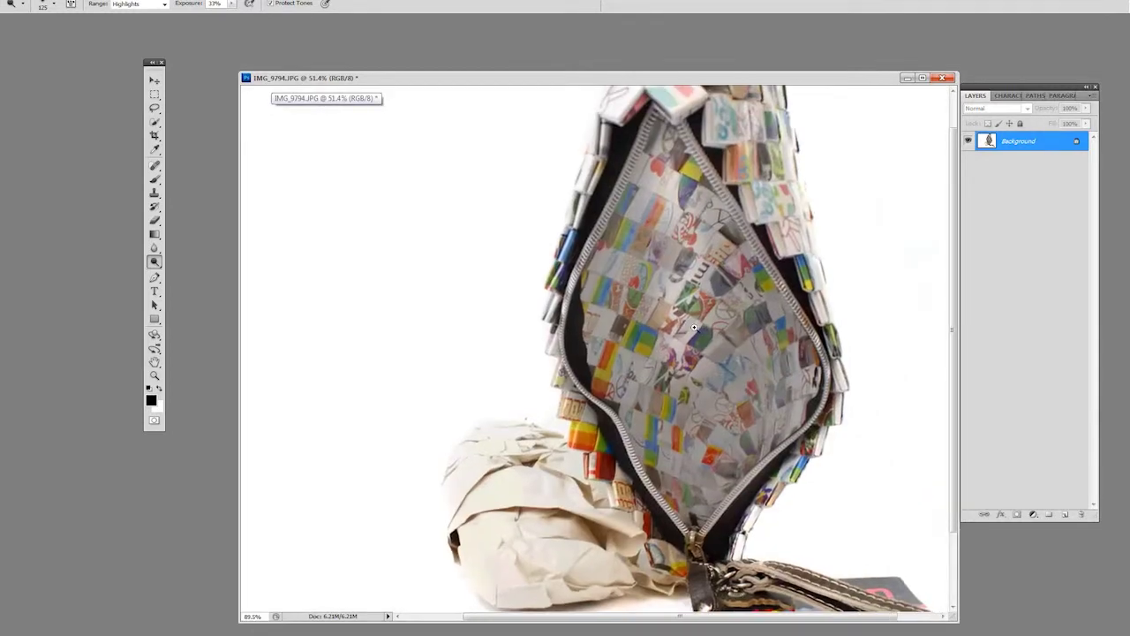
pyautogui.scroll(-1, 616, 314)
pyautogui.moveTo(648, 172)
pyautogui.mouseDown()
pyautogui.moveTo(592, 309)
pyautogui.moveTo(653, 414)
pyautogui.moveTo(715, 485)
pyautogui.moveTo(768, 388)
pyautogui.moveTo(755, 282)
pyautogui.mouseUp()
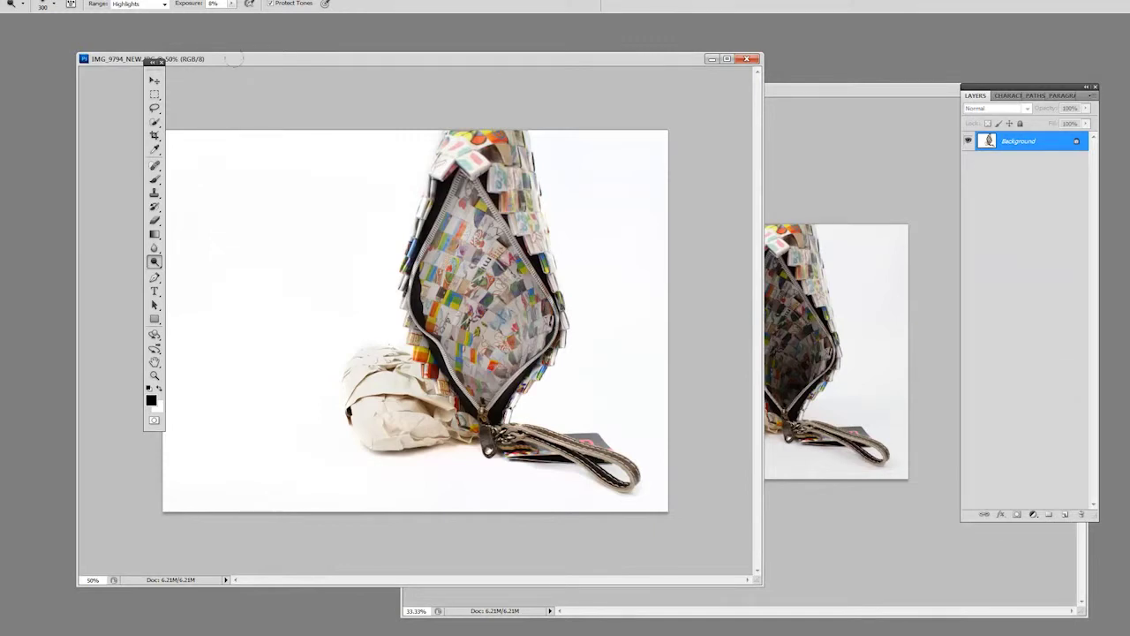
# - Crop the empty left side of IMG_9794_NEW.JPG, and place the original IMG_9794.JPG in front at 50% for comparison
pyautogui.press('c')
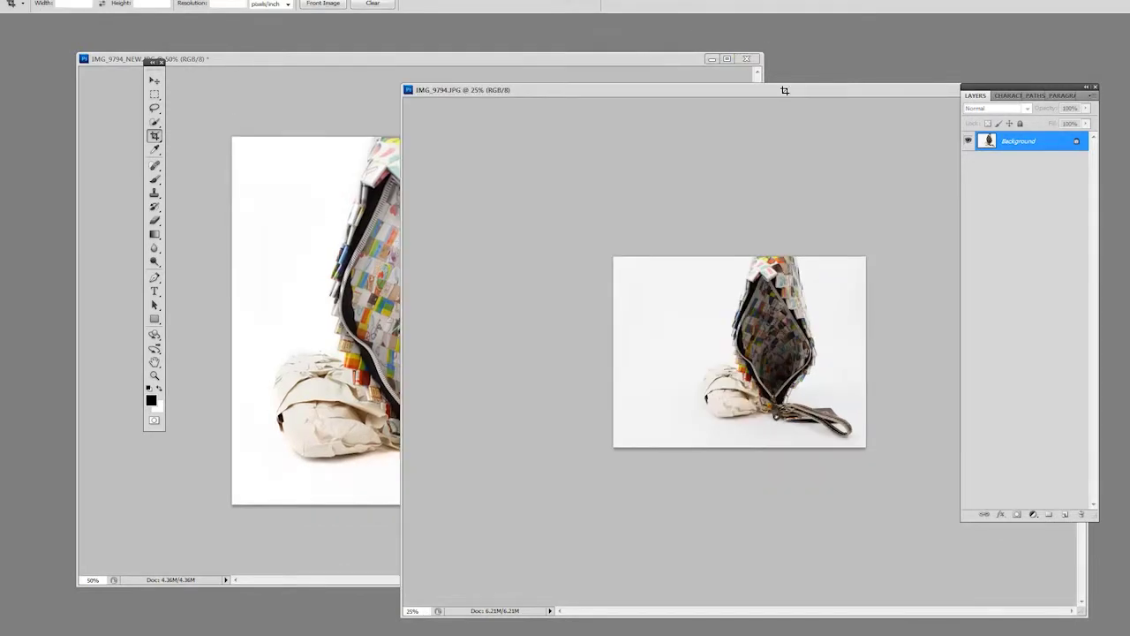
pyautogui.hotkey('ctrl', '+')
pyautogui.hotkey('ctrl', '+')
pyautogui.moveTo(786, 92); pyautogui.dragTo(699, 70)
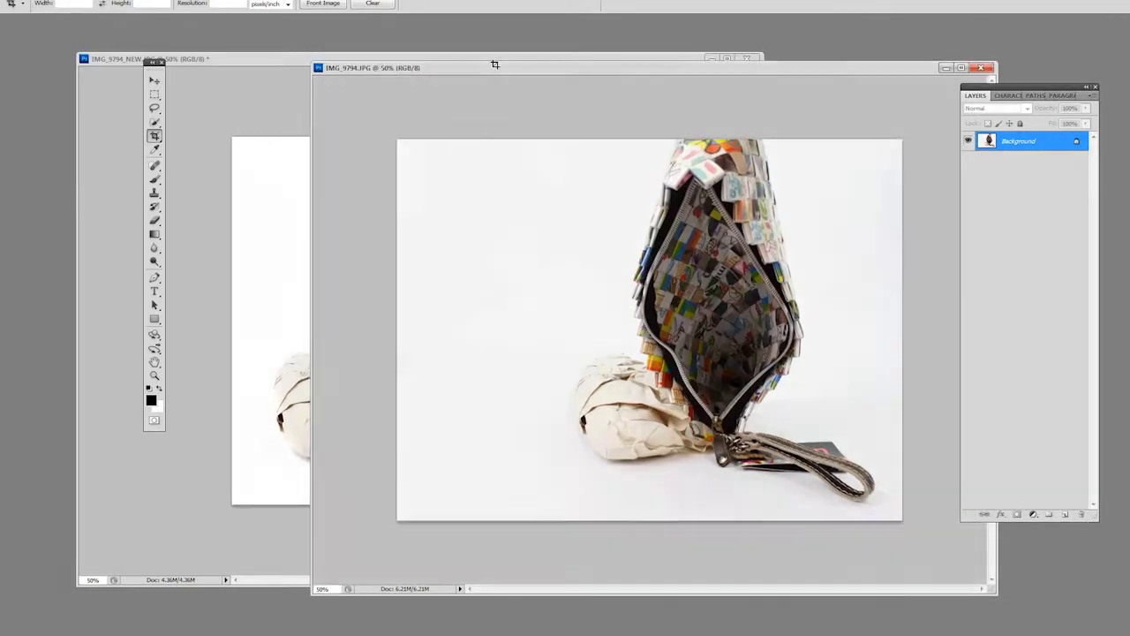